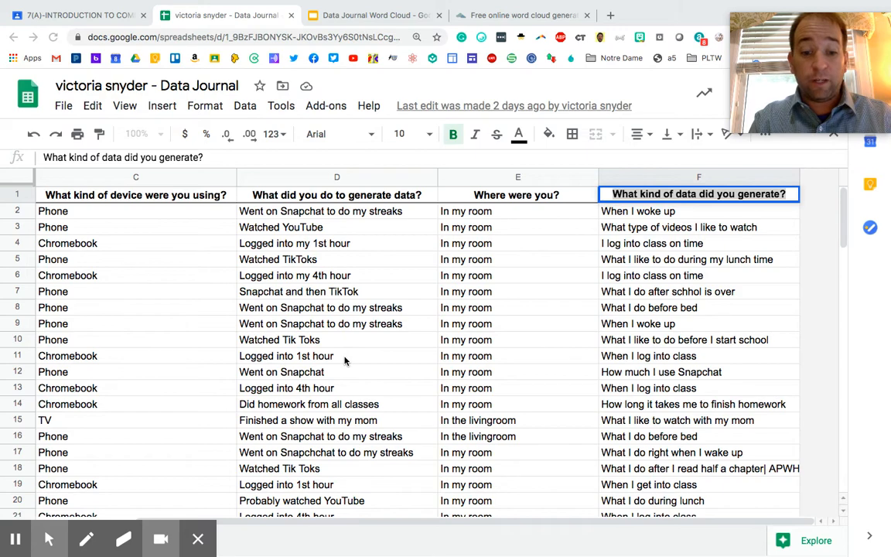
- Copy all the entries under "What did you do to generate data?" (D2:D66), without the header
scroll(274, 341, "left", 3)
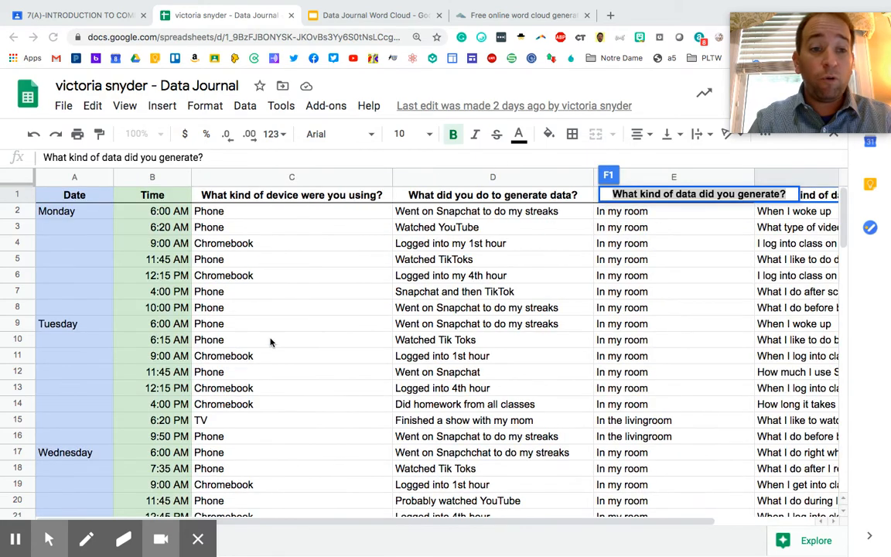
scroll(268, 345, "down", 2)
scroll(267, 345, "down", 8)
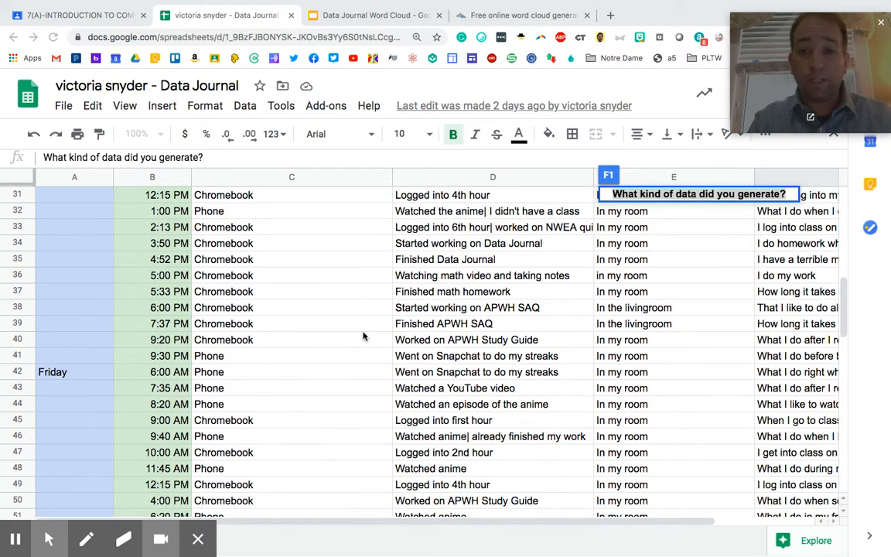
left_click(344, 371)
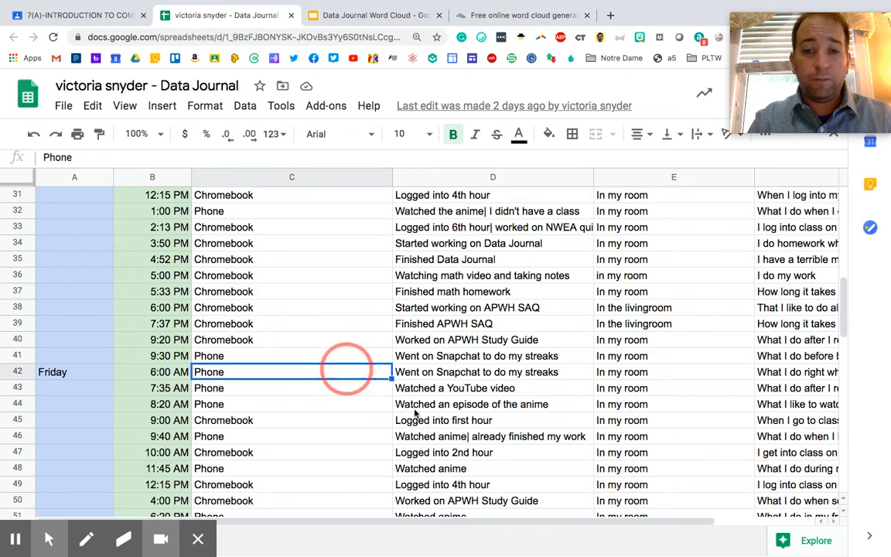
scroll(468, 424, "down", 2)
scroll(468, 424, "down", 7)
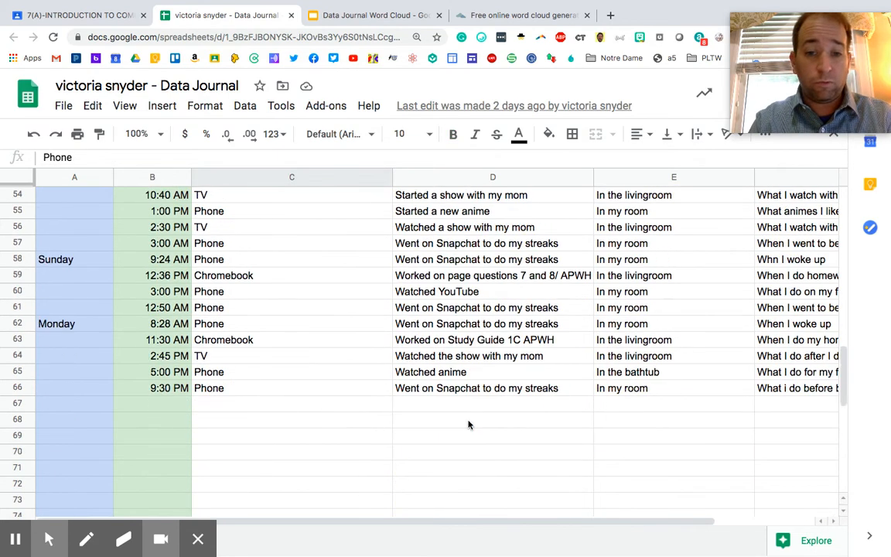
left_click_drag(479, 326, 493, 213)
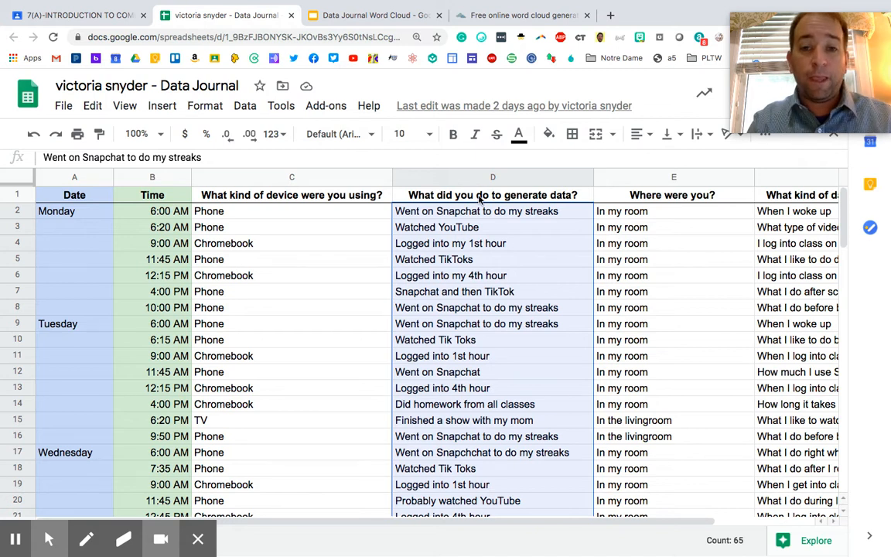
right_click(474, 236)
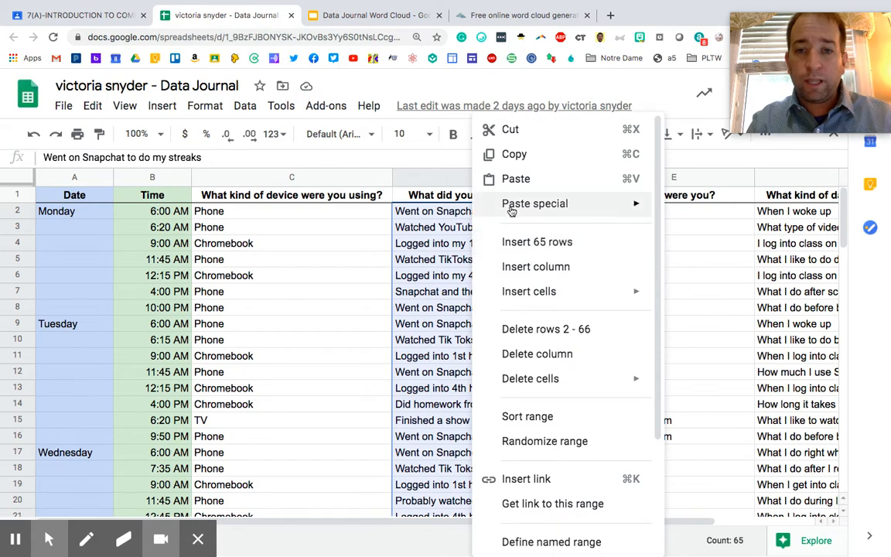
mouse_move(525, 200)
left_click(520, 155)
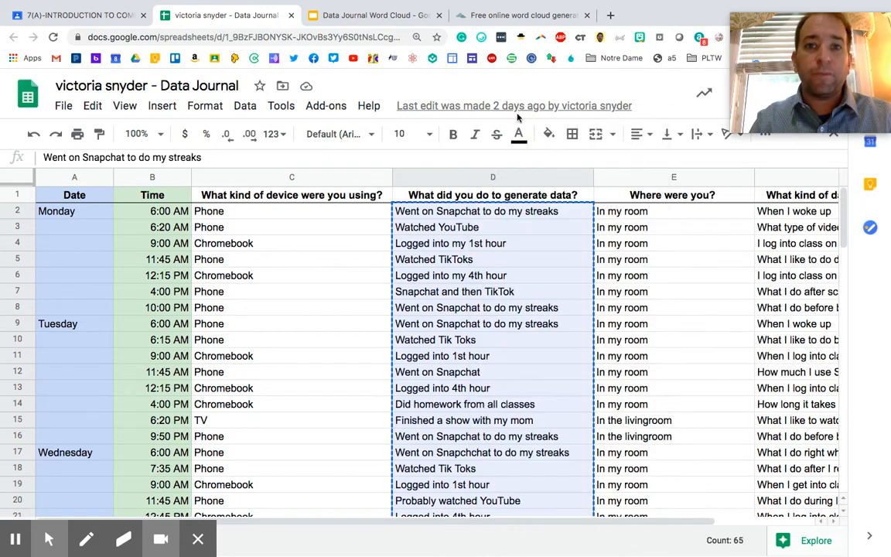
- Switch to WordClouds.com and generate a word cloud from the copied journal entries pasted as text
left_click(518, 15)
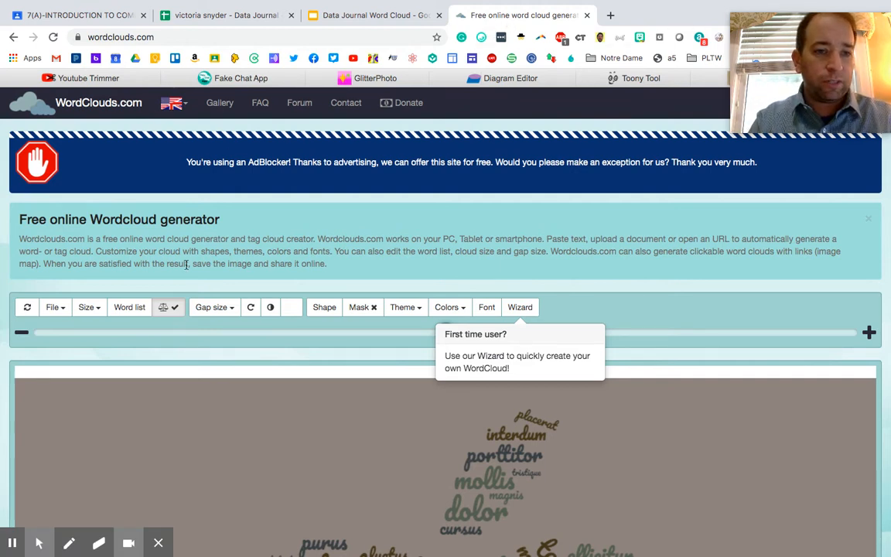
left_click(130, 307)
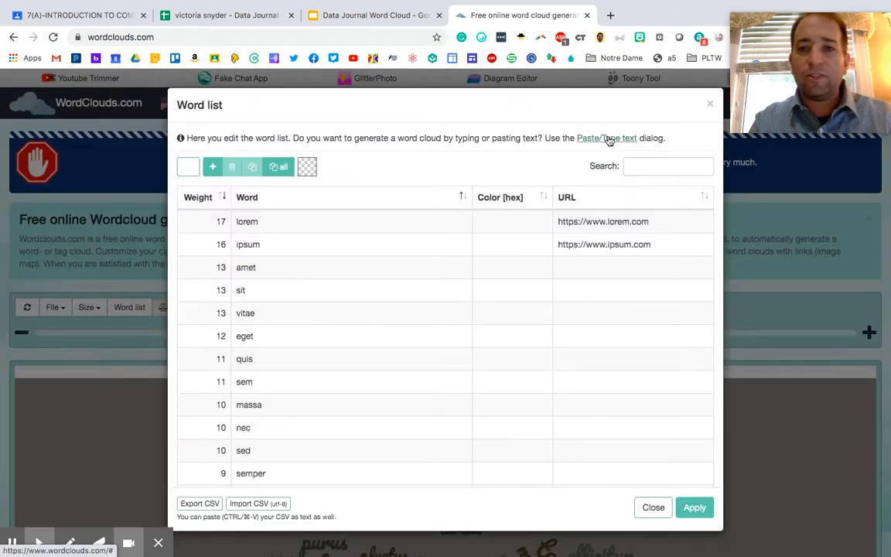
left_click(608, 139)
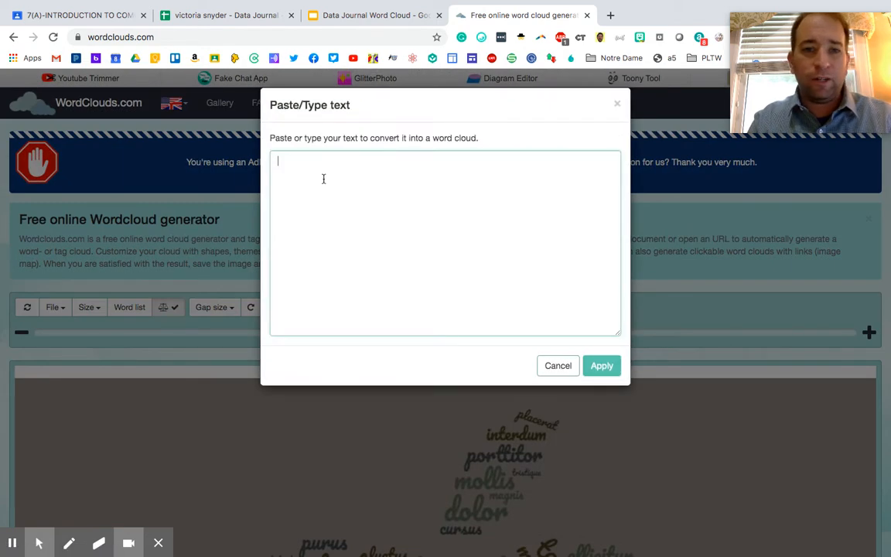
right_click(306, 184)
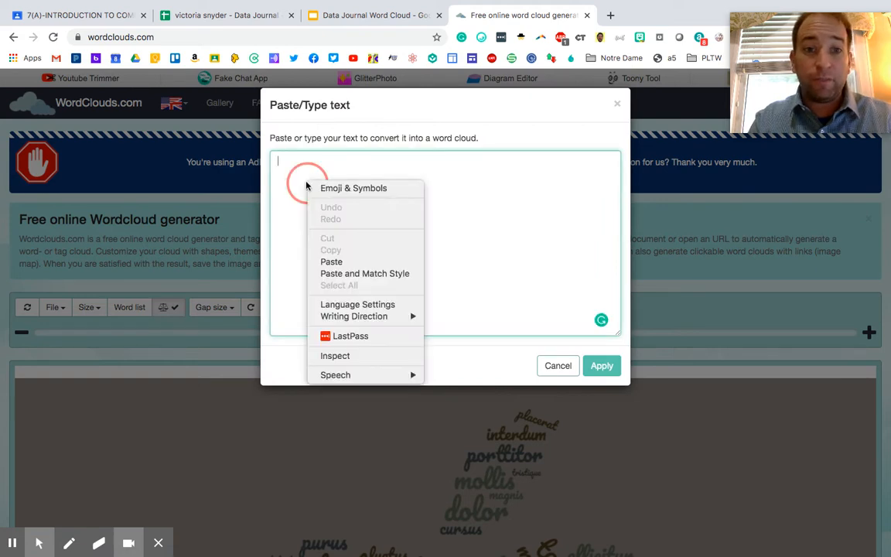
left_click(323, 263)
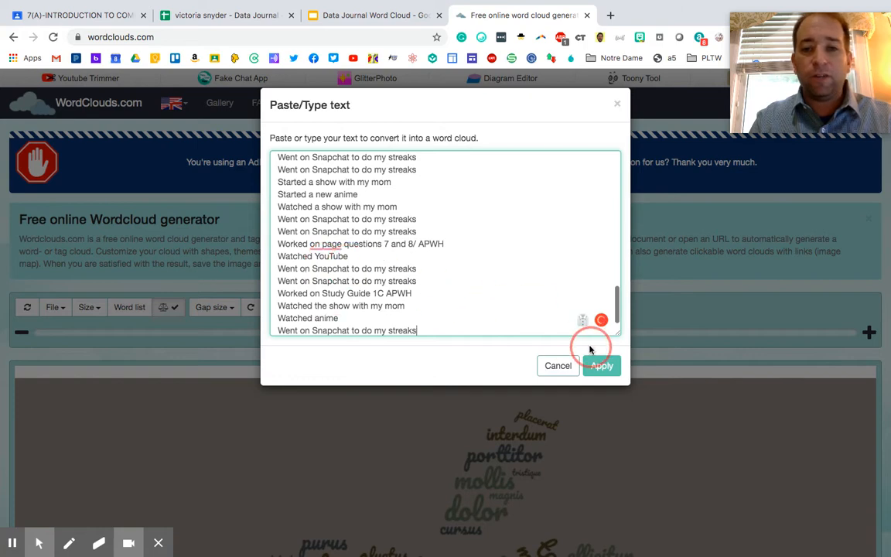
left_click(601, 365)
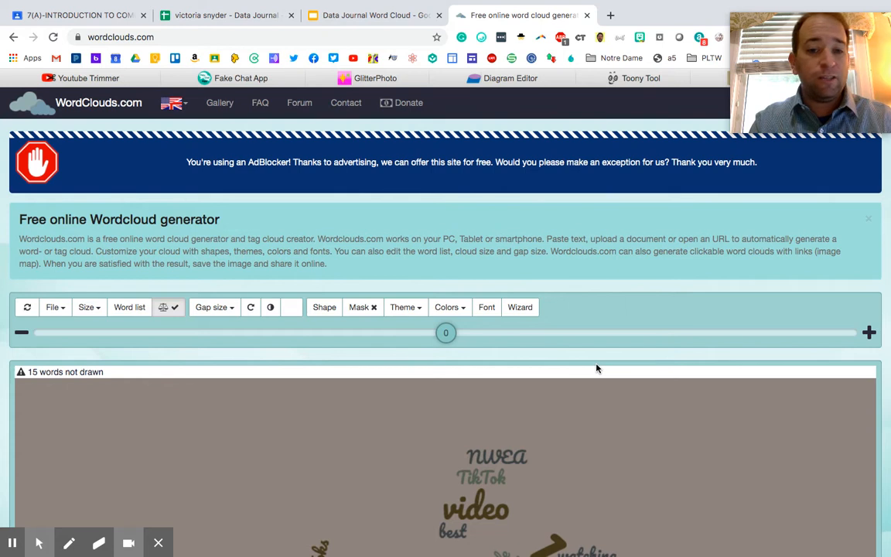
- Apply the black-background theme with white, orange, red and pink words and look over the word cloud
left_click(410, 310)
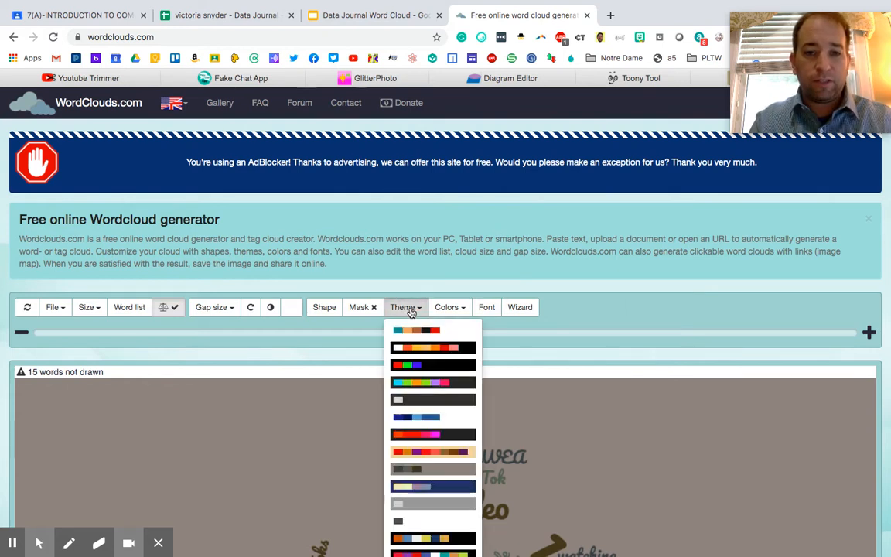
left_click(399, 347)
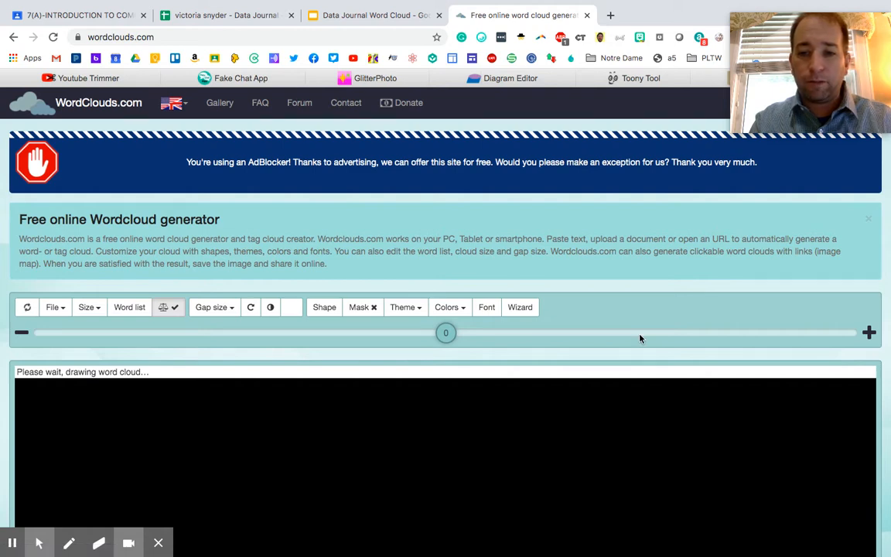
scroll(650, 337, "down", 3)
scroll(654, 335, "down", 2)
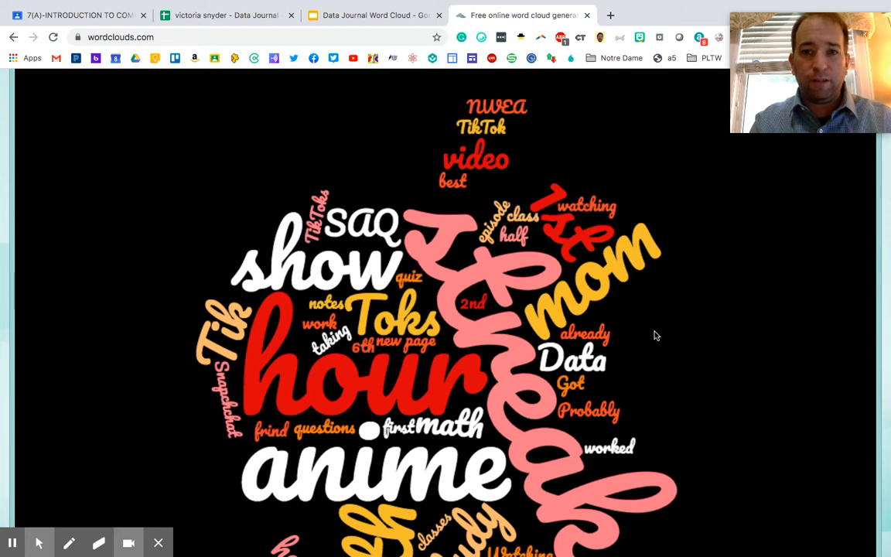
scroll(655, 335, "down", 3)
scroll(655, 335, "up", 5)
scroll(654, 335, "down", 2)
scroll(654, 335, "down", 1)
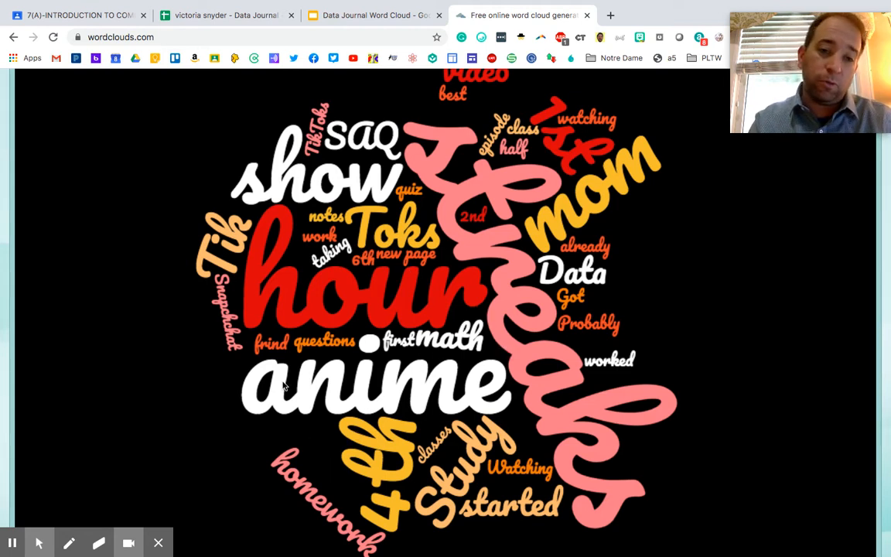
- Change the word cloud's shape to the Wi-Fi symbol
scroll(384, 263, "up", 10)
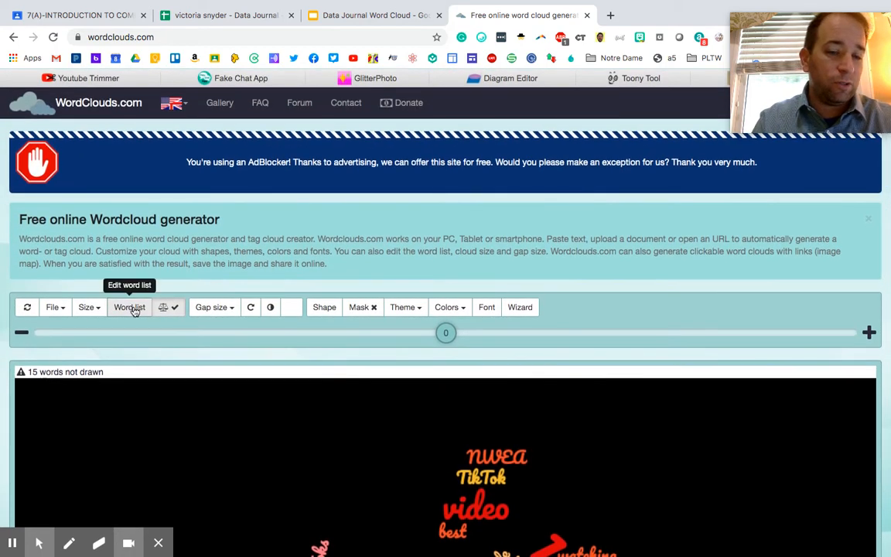
left_click(323, 309)
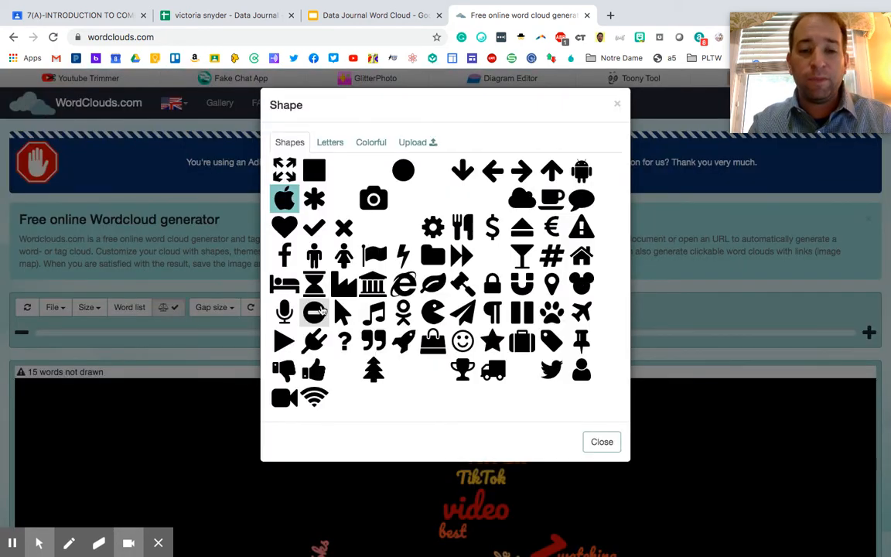
left_click(313, 398)
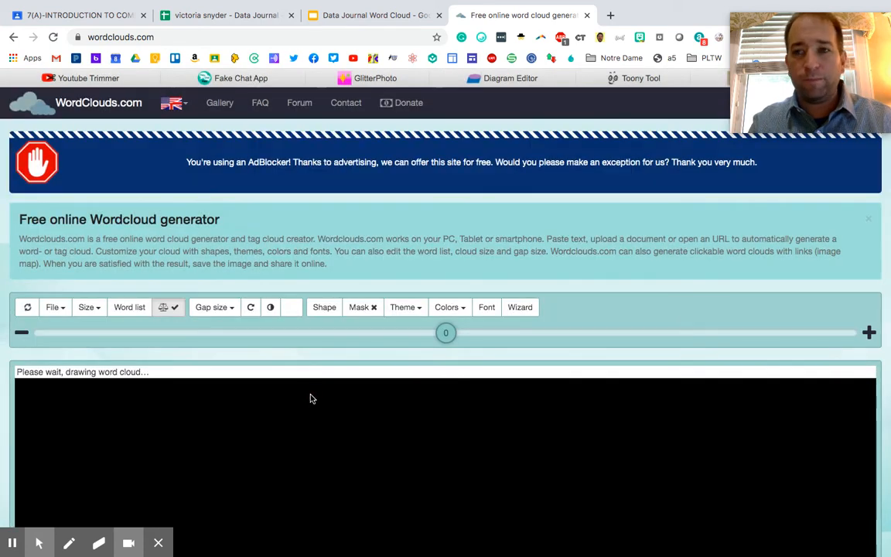
scroll(419, 370, "down", 6)
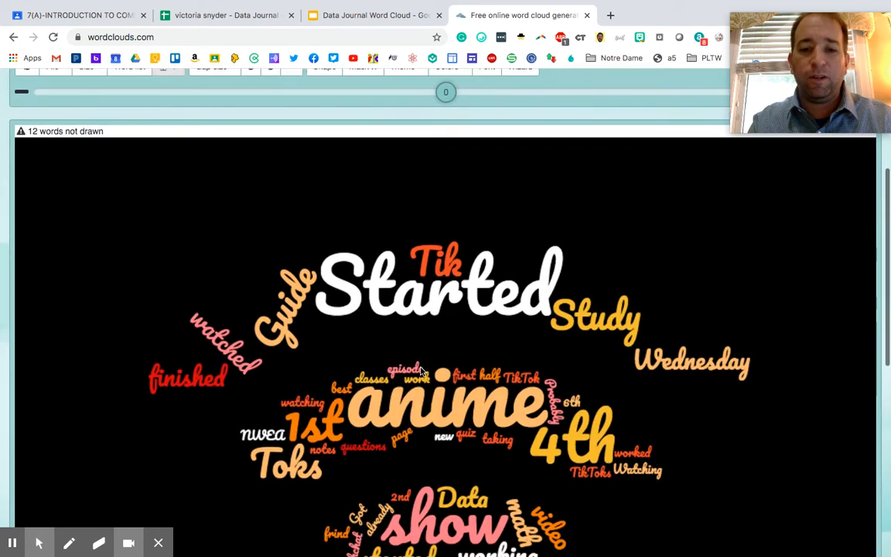
- Apply the white-background theme with teal, orange, brown, black and red words to the word cloud
scroll(420, 372, "up", 5)
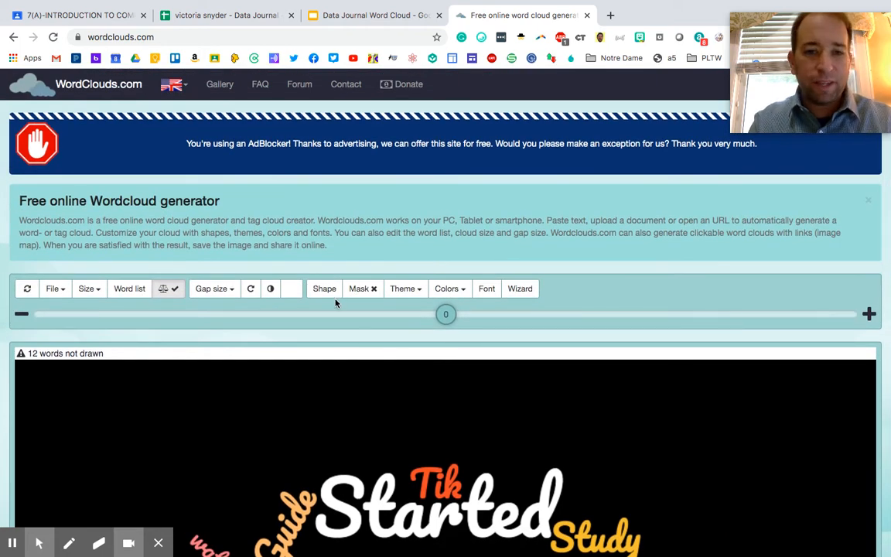
left_click(410, 290)
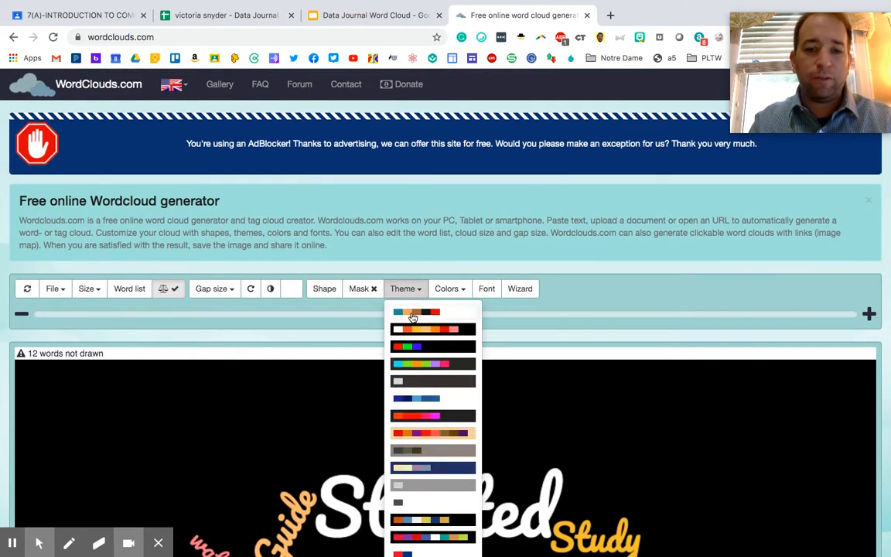
left_click(413, 315)
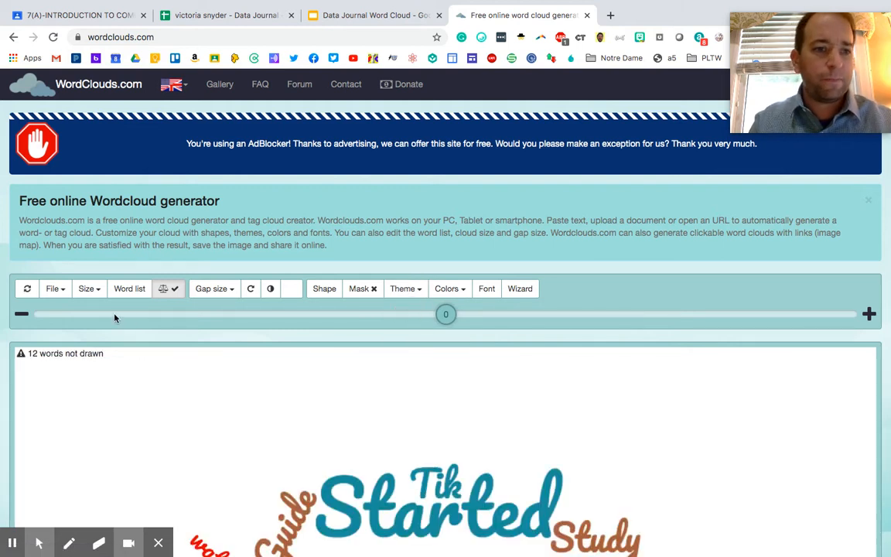
- Save the word cloud as a standard JPG image named datajournalSP
left_click(57, 293)
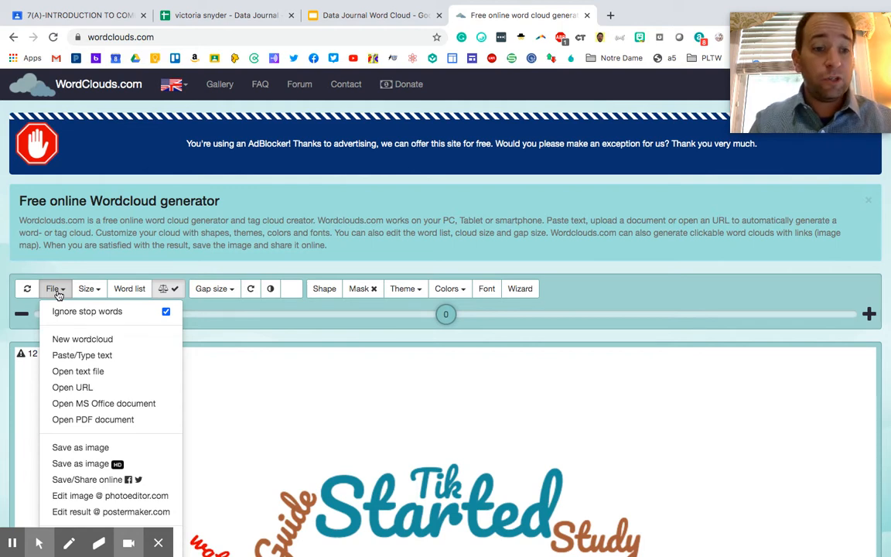
left_click(63, 448)
double_click(309, 154)
type("datajou")
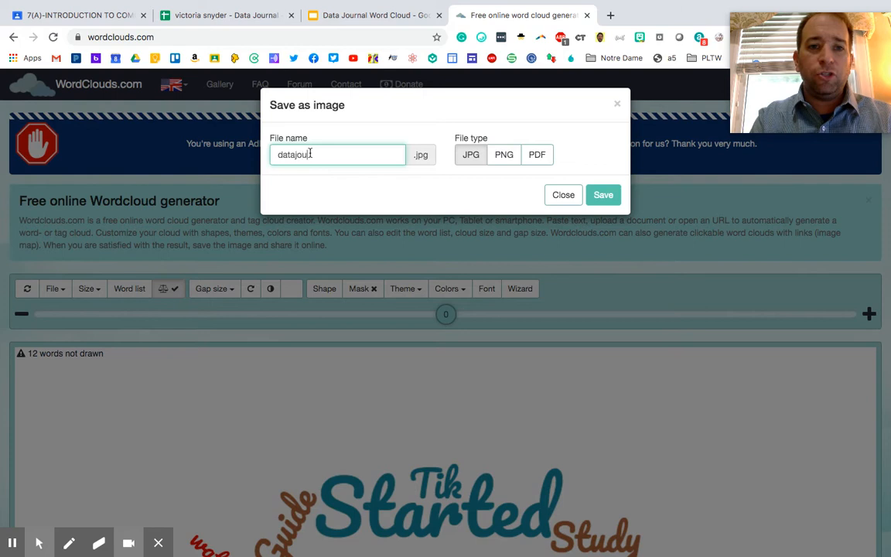
type("rnalSP")
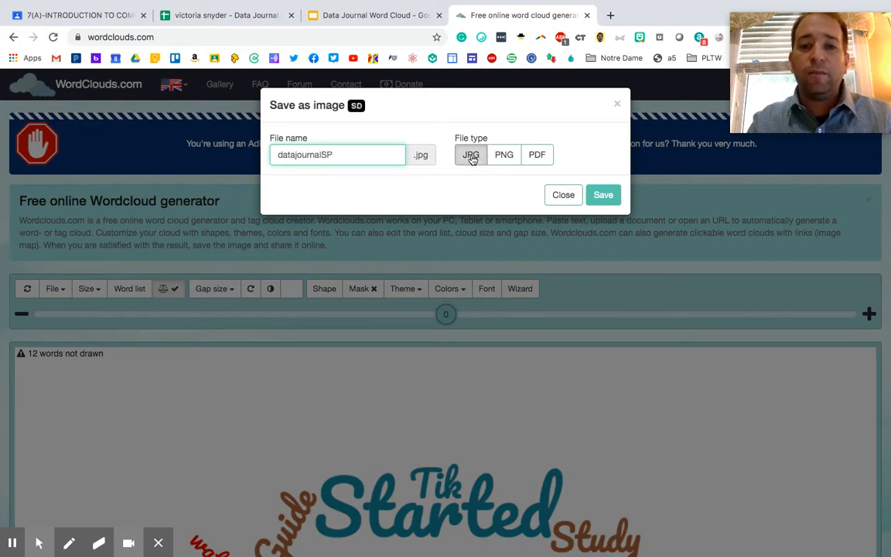
left_click(600, 195)
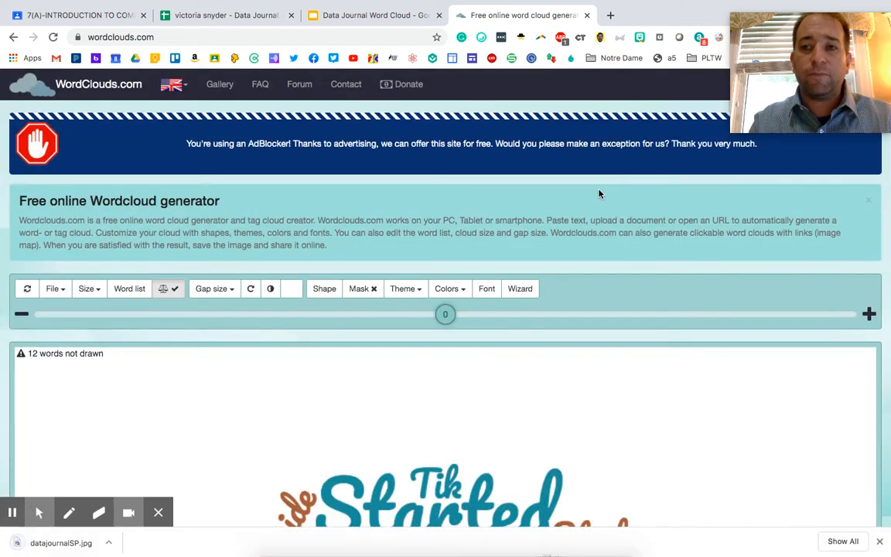
- Switch to the Data Journal Word Cloud slides and insert datajournalSP.jpg from the computer on slide 1, "What did you do to generate data?"
left_click(349, 17)
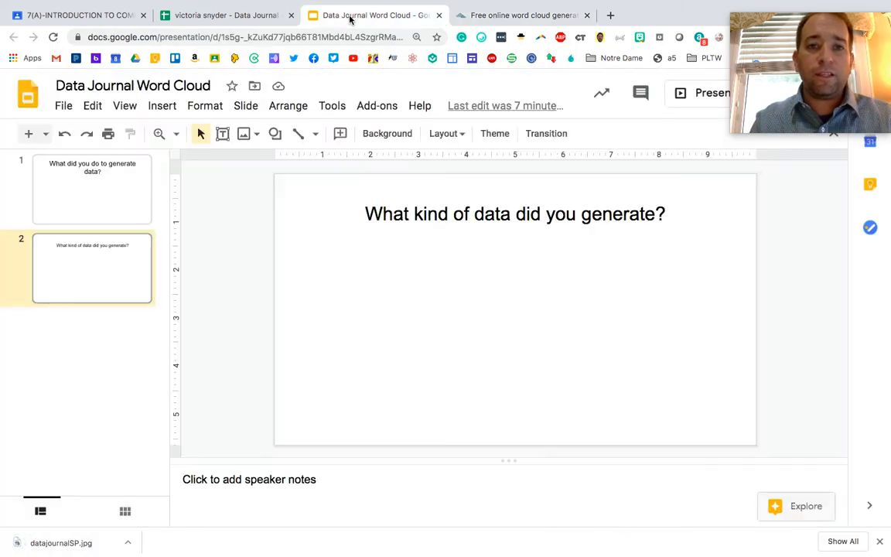
left_click(112, 196)
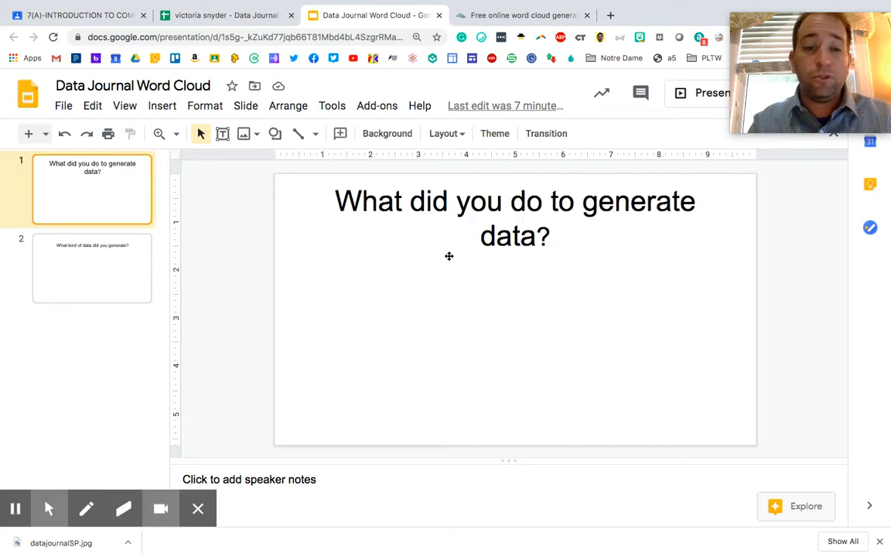
left_click(160, 108)
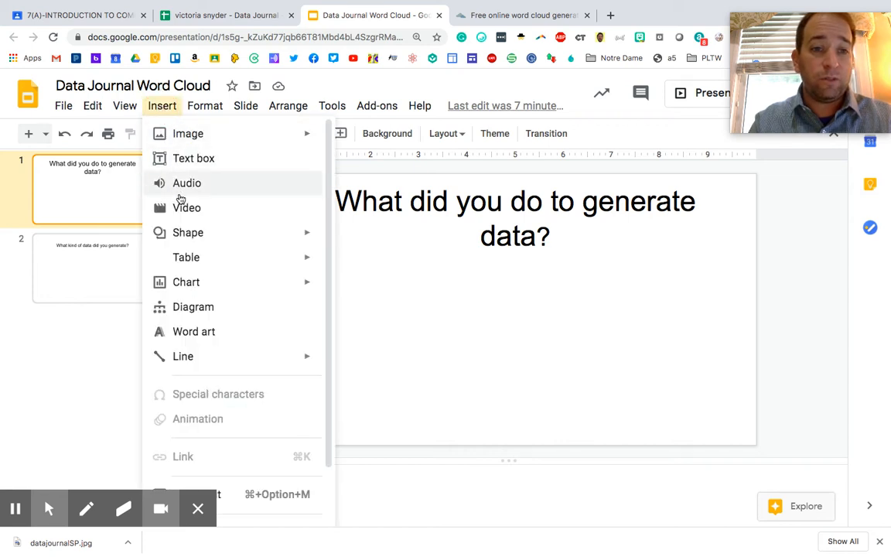
mouse_move(199, 142)
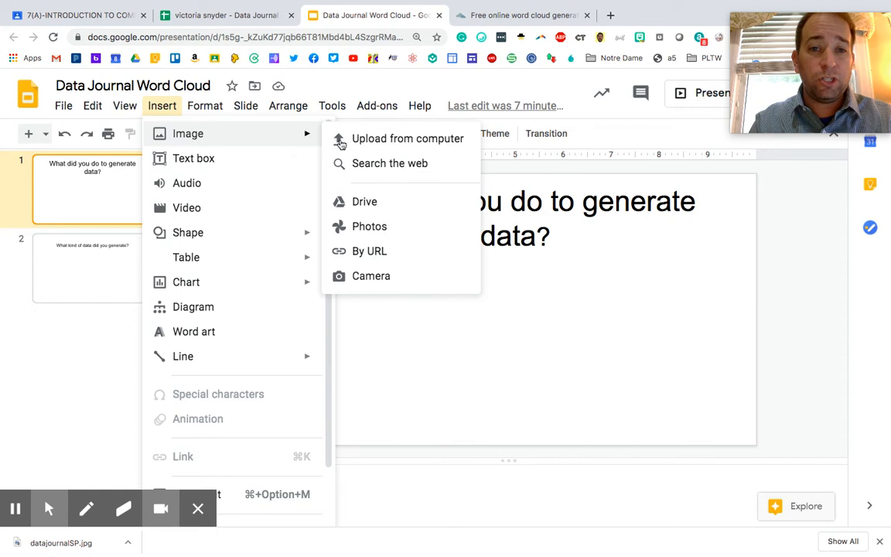
left_click(379, 142)
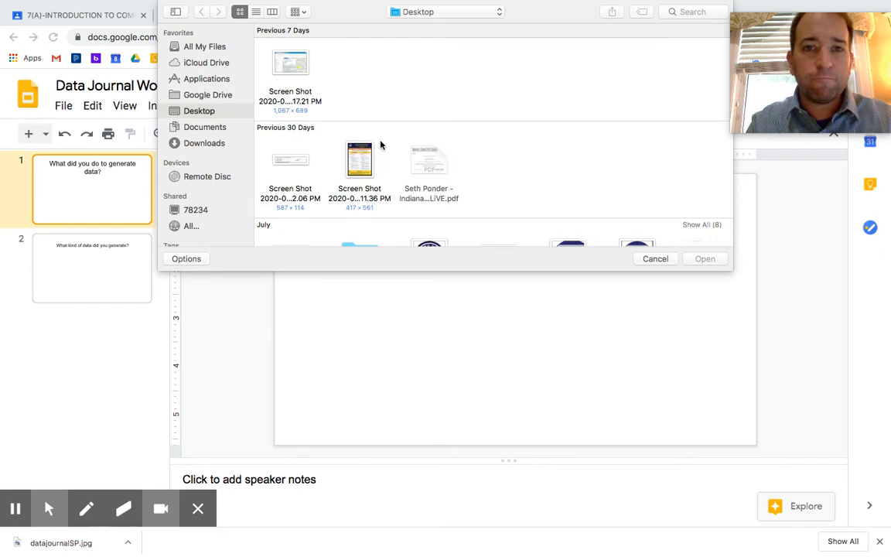
left_click(192, 147)
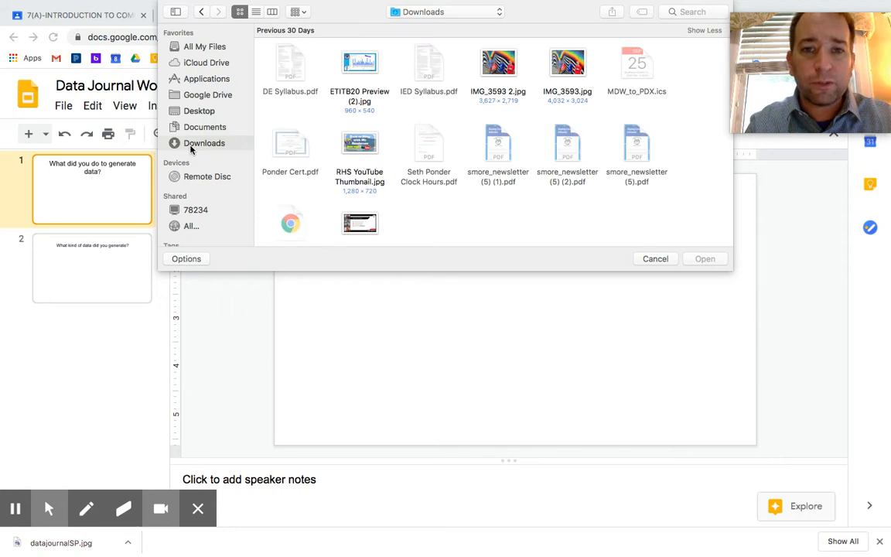
scroll(475, 111, "down", 5)
scroll(476, 111, "up", 5)
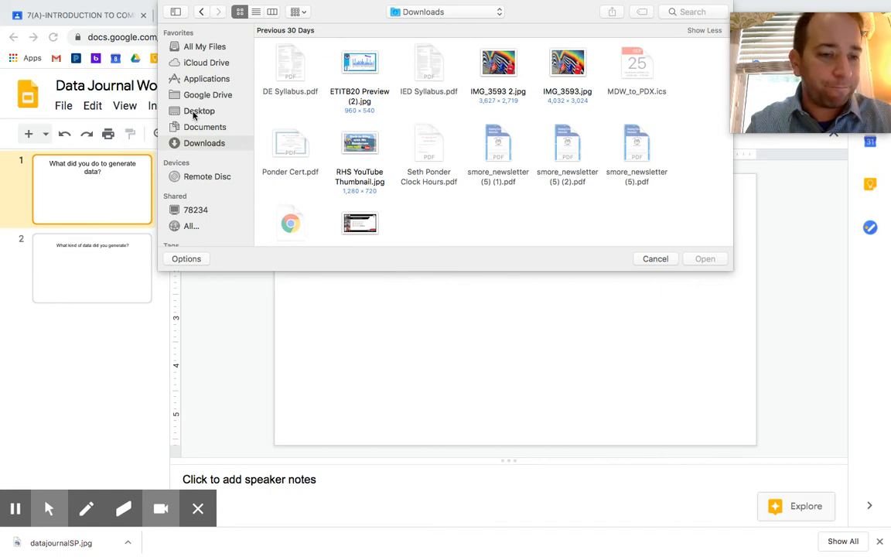
left_click(688, 11)
type("datajo")
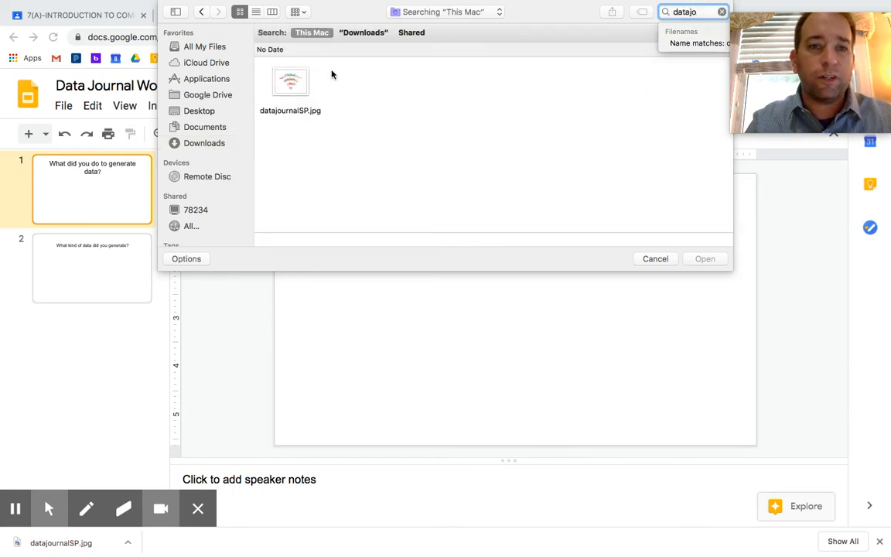
left_click(280, 98)
left_click(704, 259)
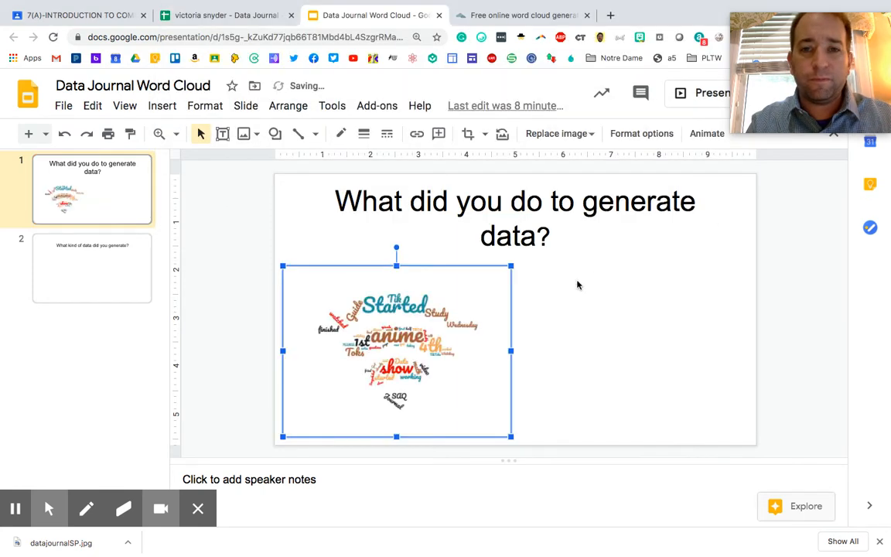
- Enlarge the word cloud image on slide 1 and move it toward the slide's center
left_click_drag(511, 265, 587, 209)
left_click_drag(496, 281, 539, 290)
left_click_drag(628, 217, 600, 244)
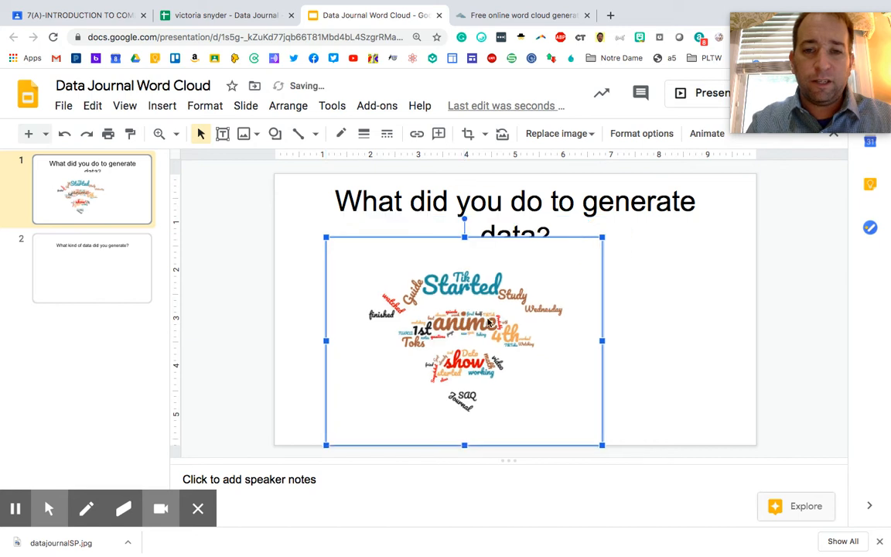
- Send the word cloud image to the back, behind the title, and enlarge it further from its upper right corner
right_click(488, 324)
mouse_move(539, 304)
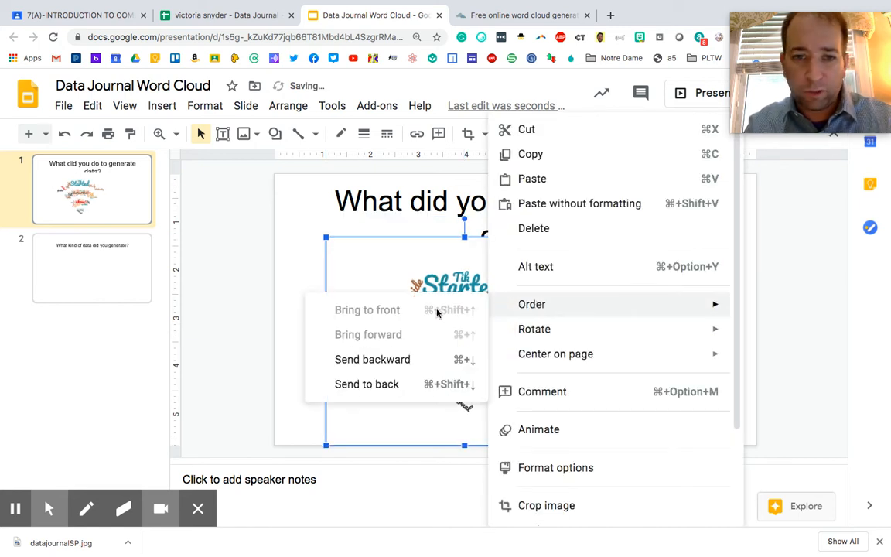
left_click(380, 384)
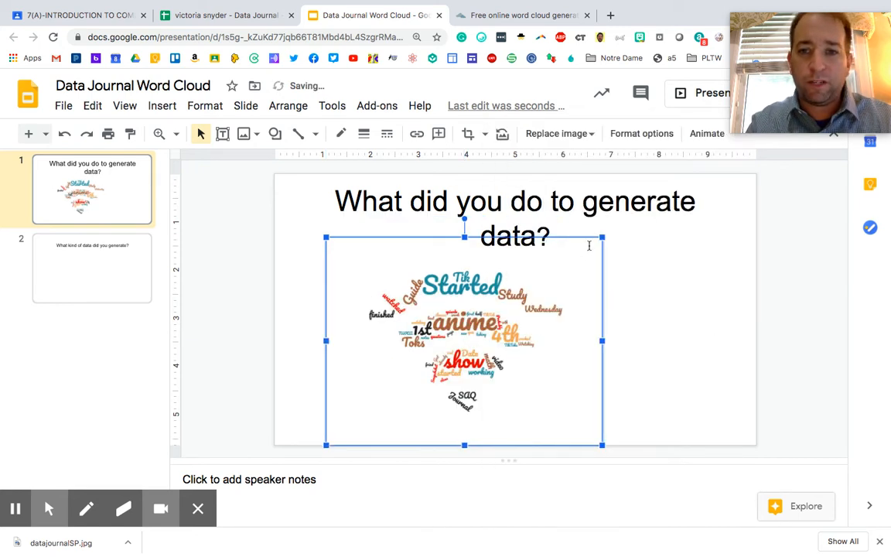
left_click_drag(603, 237, 637, 215)
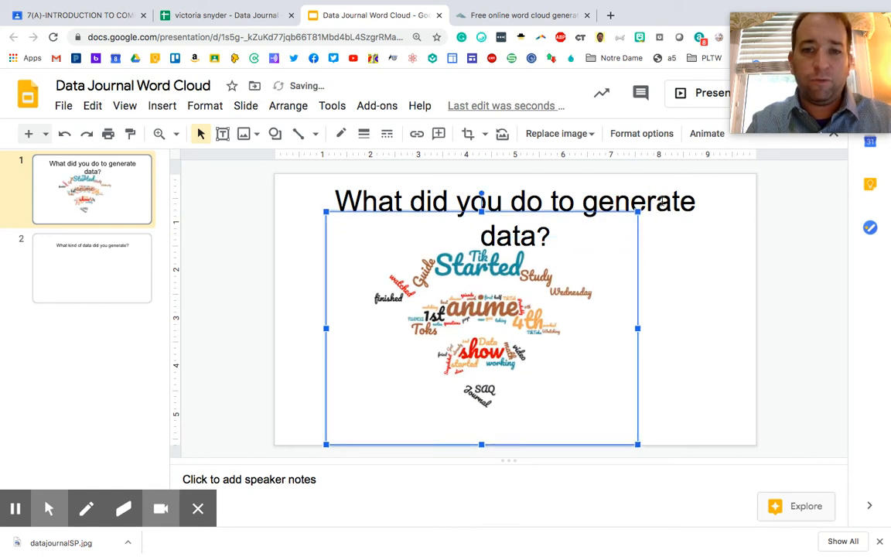
- Reduce the font size of the title "What did you do to generate data?" to 33
triple_click(610, 203)
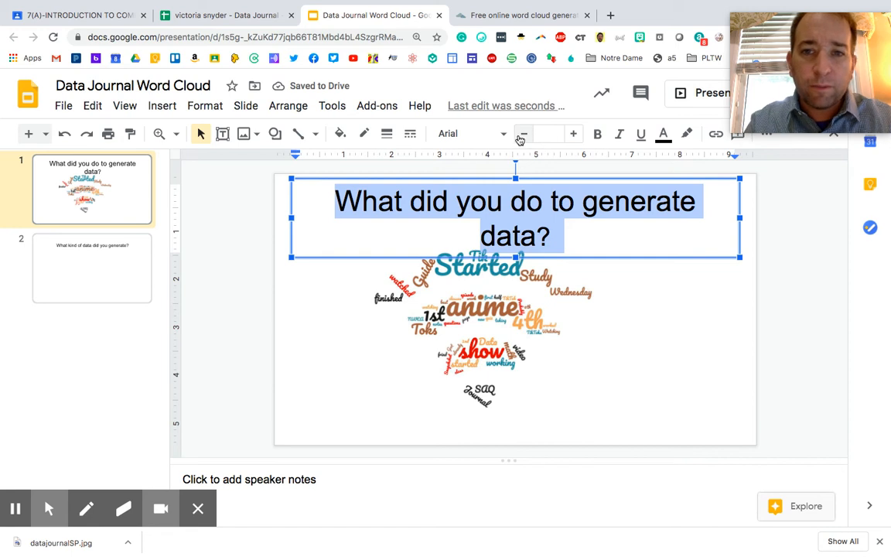
left_click(523, 134)
left_click(523, 134)
left_click(523, 134)
left_click(523, 134)
left_click(523, 133)
left_click(523, 133)
left_click(522, 135)
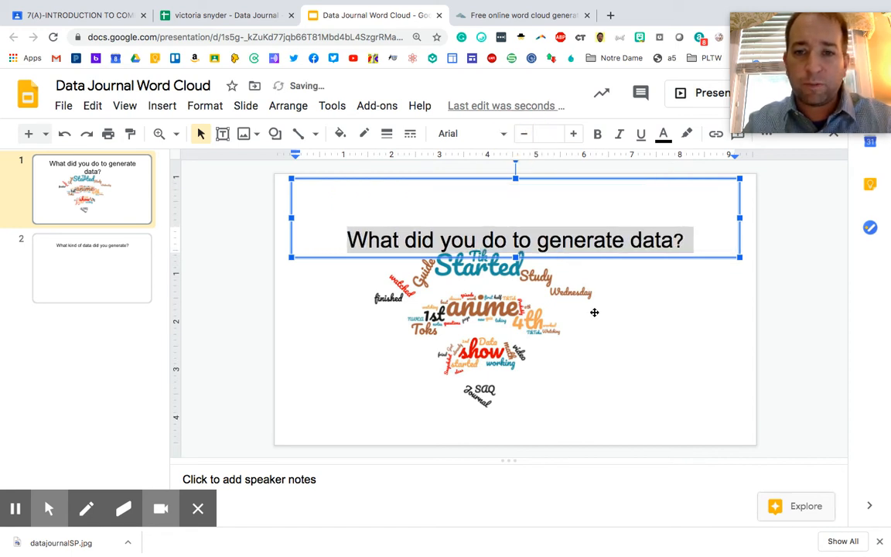
- Shorten the title's text box from its lower edge to the height of one line, lifting the title above the word cloud
left_click(466, 234)
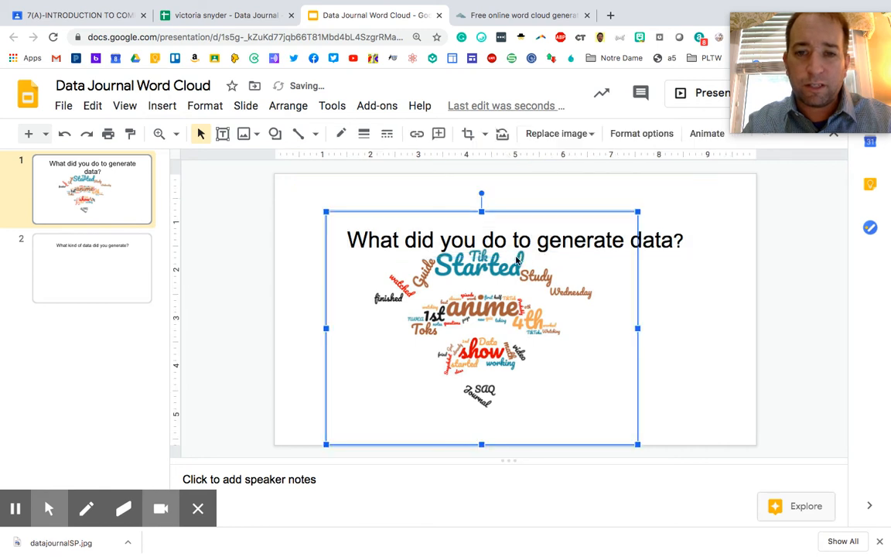
left_click(632, 226)
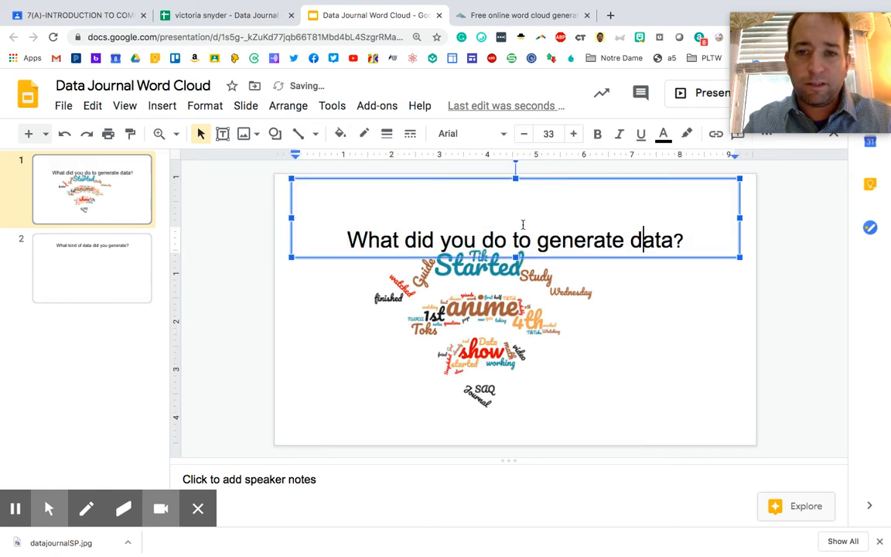
left_click_drag(516, 256, 528, 215)
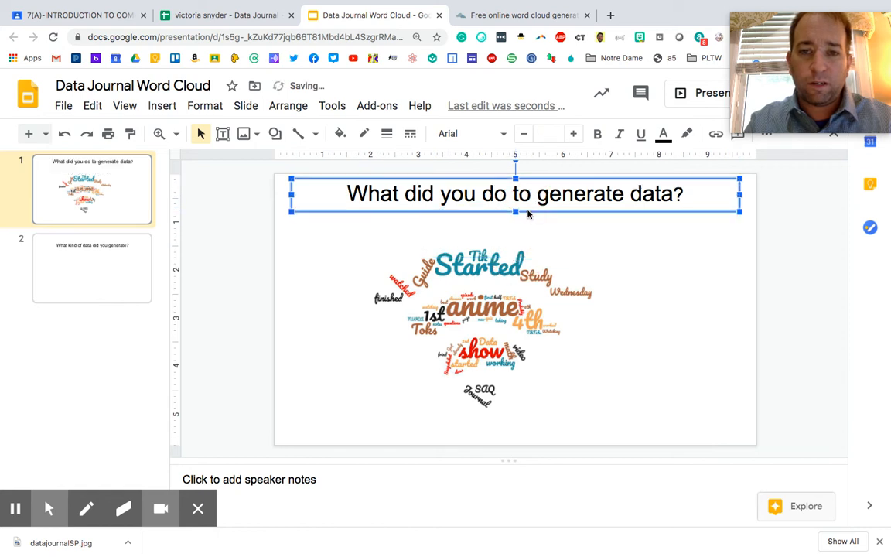
- Enlarge the word cloud image from its upper right corner until it reaches the title's upper edge, and deselect it
left_click(588, 262)
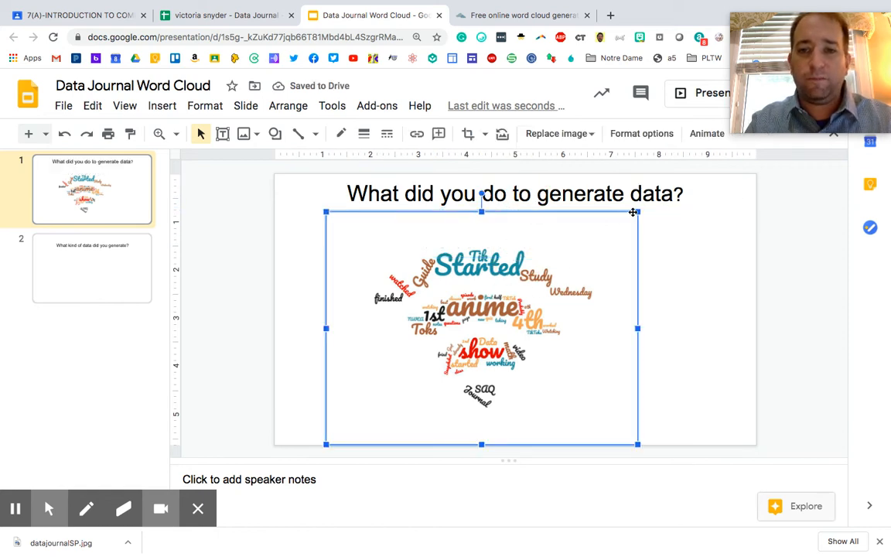
left_click_drag(636, 212, 679, 179)
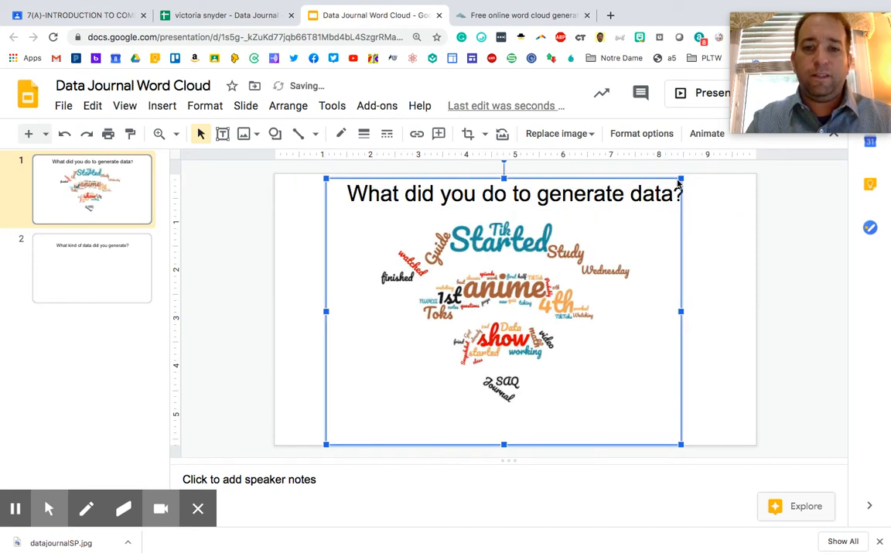
left_click(267, 263)
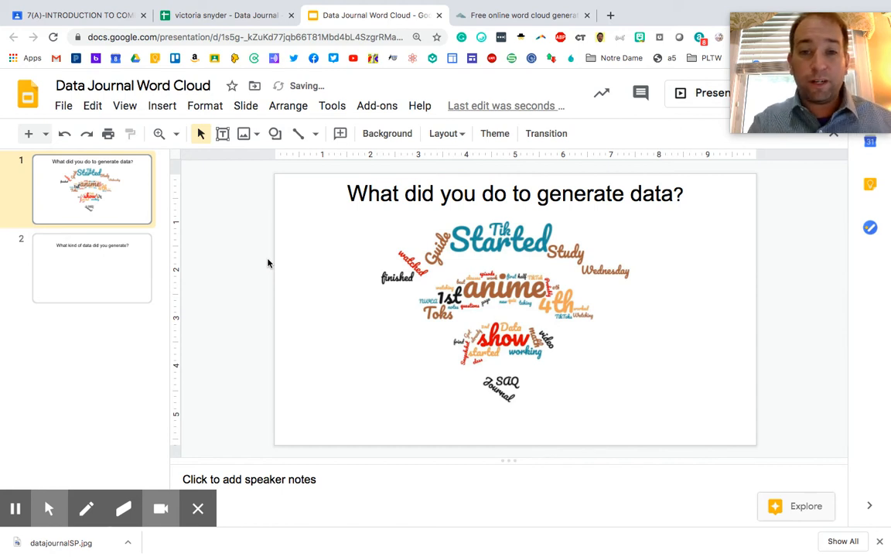
- Copy the "What kind of data did you generate?" entries, rows 2 to 66 of column F, from the Data Journal spreadsheet
left_click(87, 277)
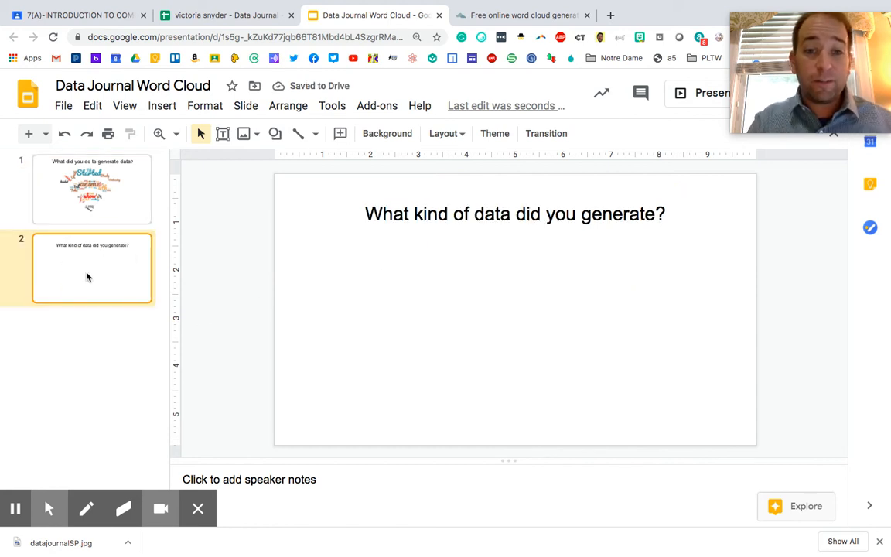
left_click(242, 22)
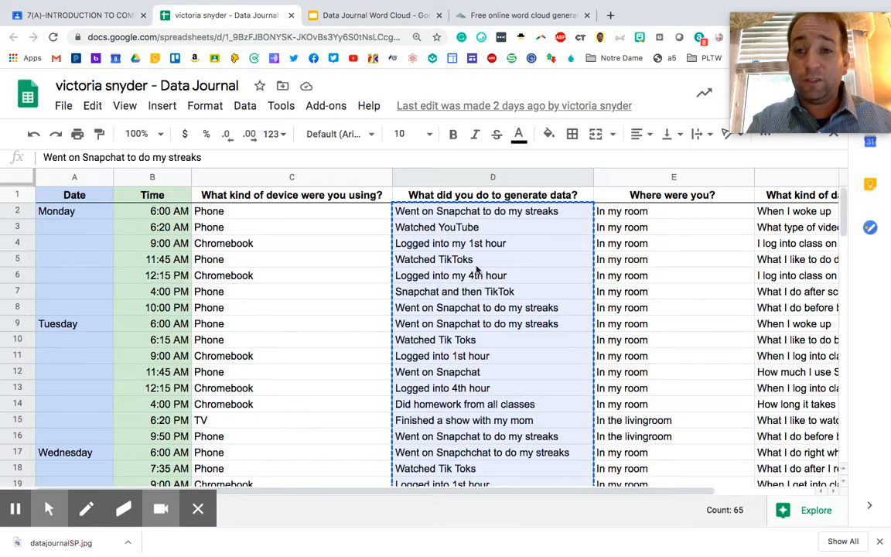
scroll(687, 277, "right", 2)
left_click(687, 277)
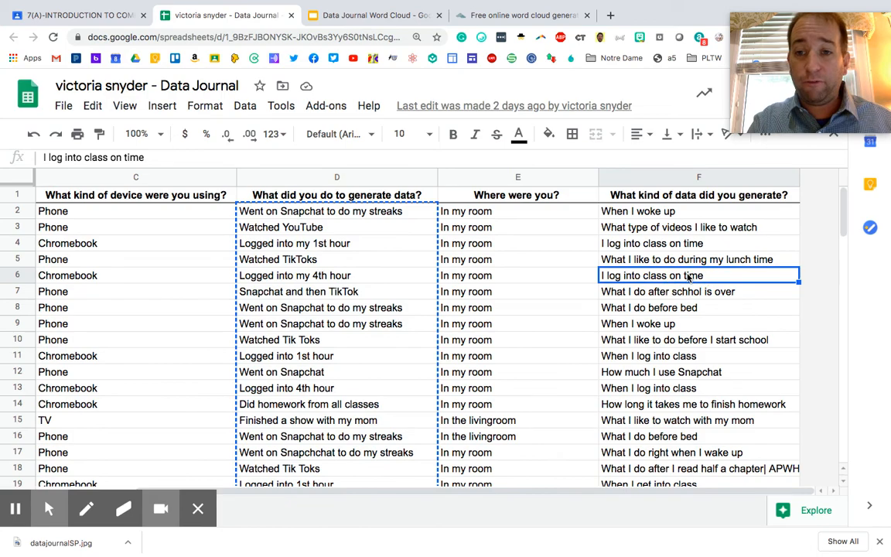
scroll(687, 278, "down", 15)
scroll(687, 277, "down", 10)
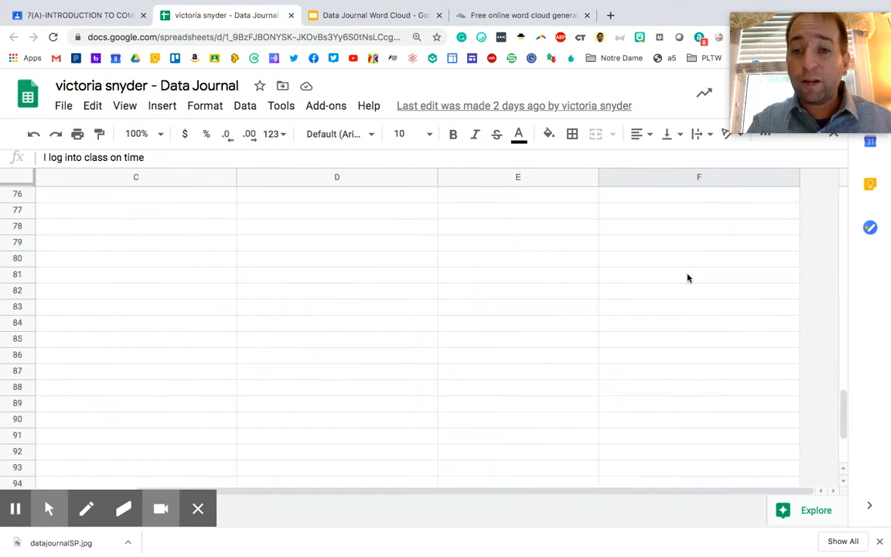
scroll(688, 277, "up", 6)
scroll(688, 277, "left", 1)
left_click_drag(695, 310, 726, 215)
right_click(725, 215)
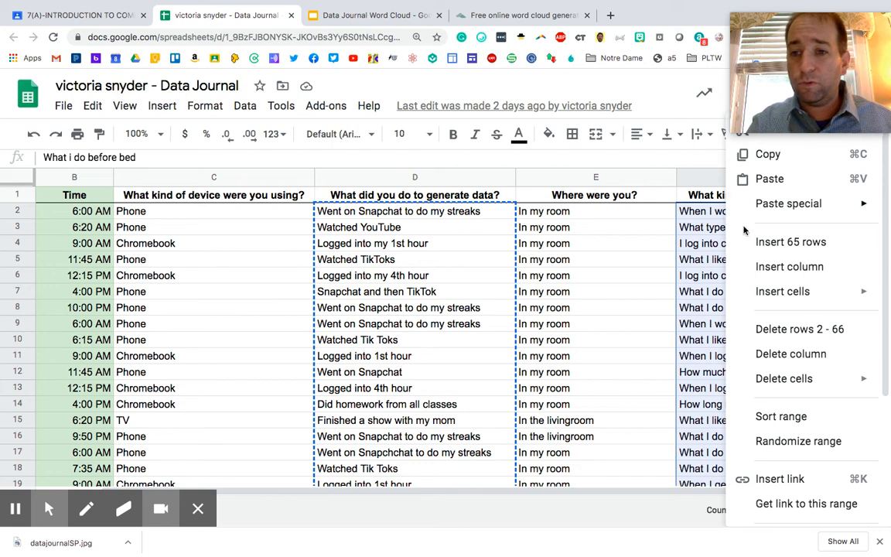
left_click(778, 161)
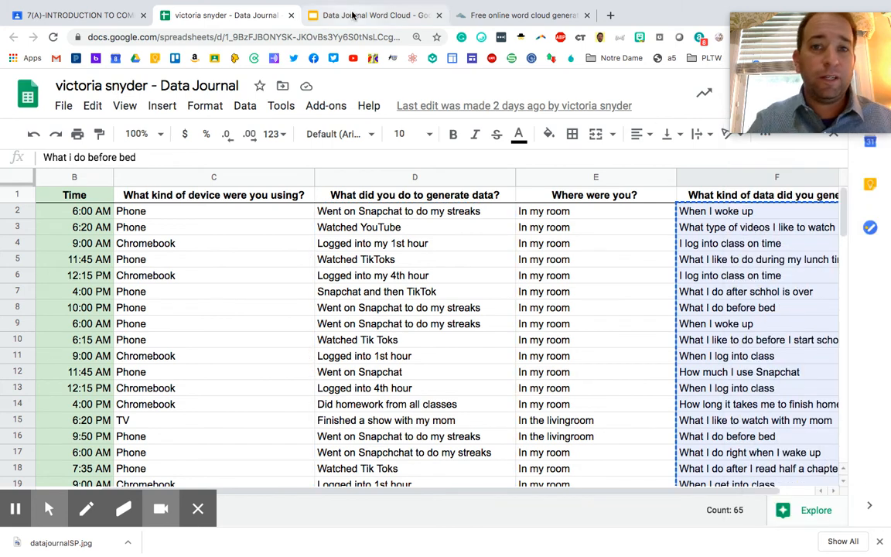
- Switch to WordClouds.com and generate a new word cloud from the copied entries as pasted text
left_click(471, 16)
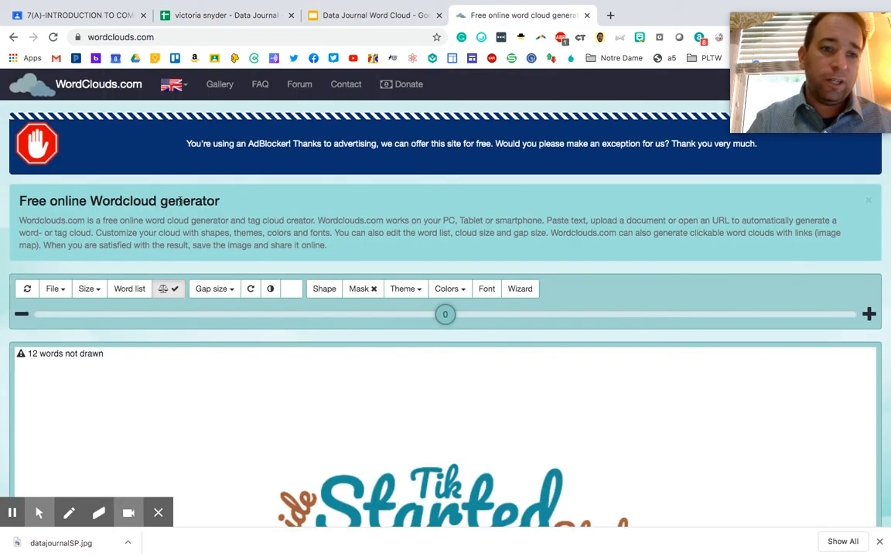
left_click(119, 293)
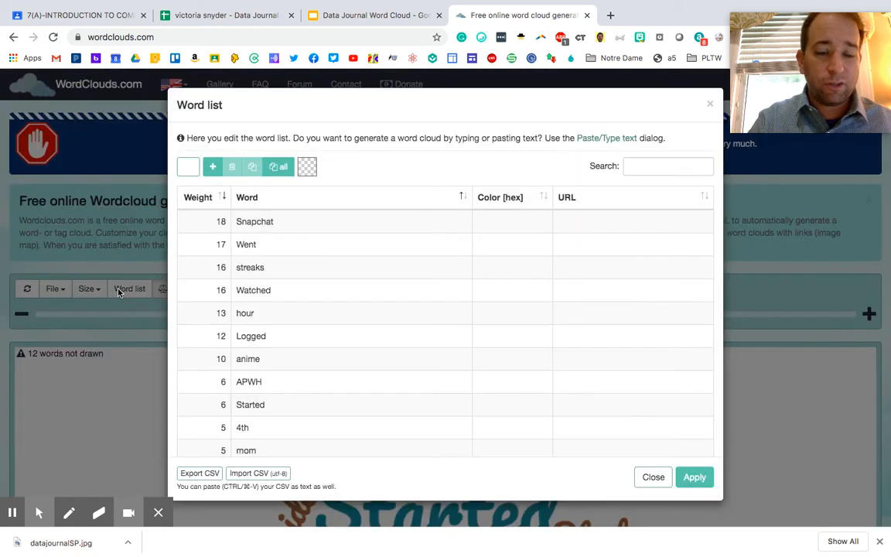
left_click(589, 136)
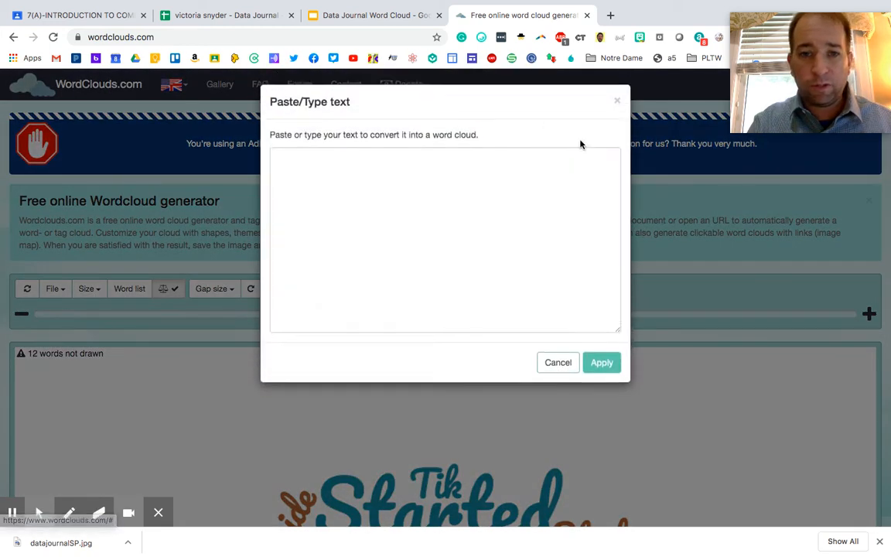
left_click(356, 220)
right_click(356, 219)
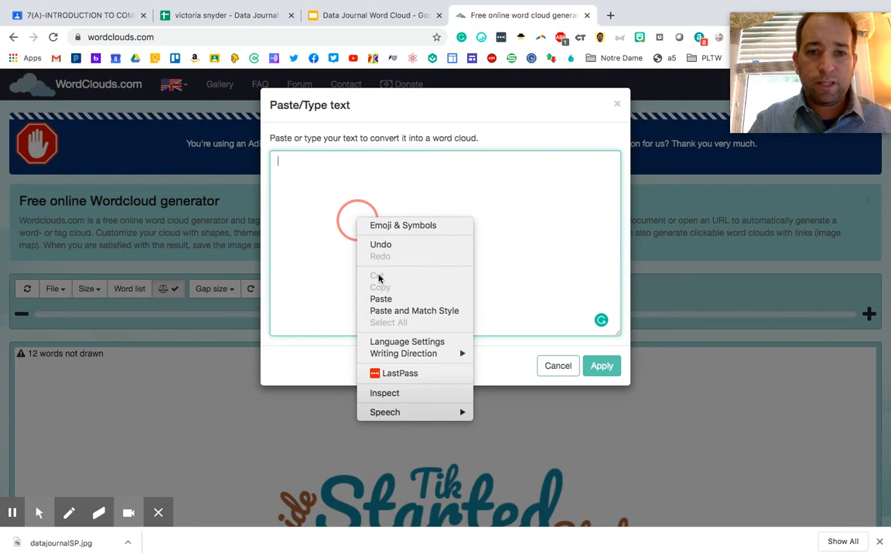
left_click(378, 299)
left_click(602, 366)
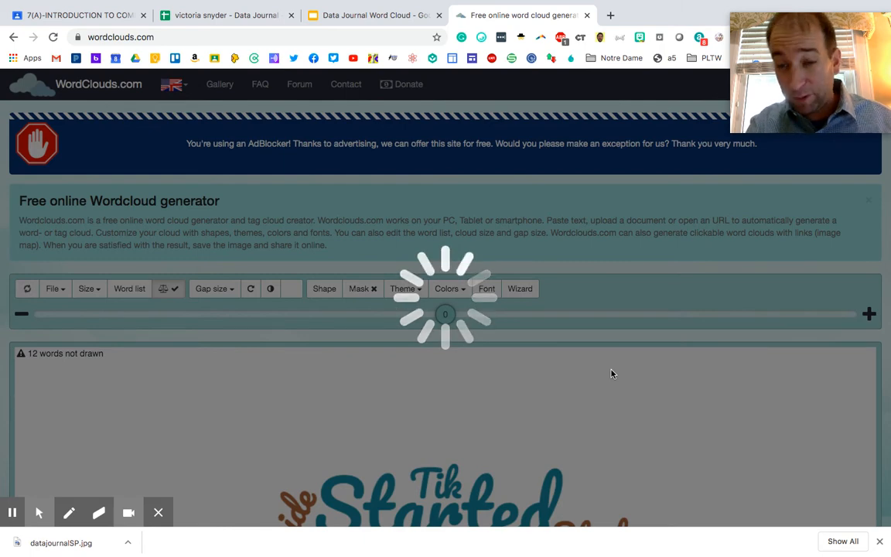
- Change the new word cloud's shape to the speech bubble and look over the redrawn cloud
scroll(313, 362, "down", 4)
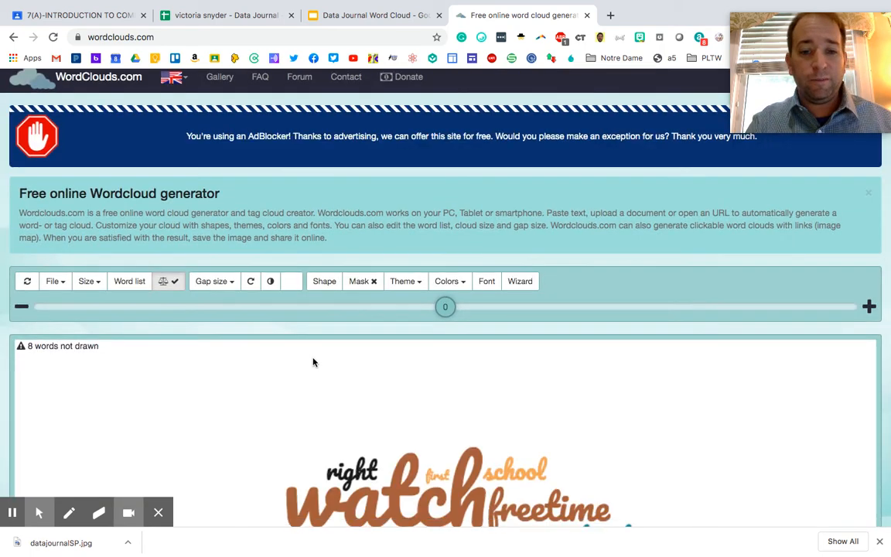
scroll(313, 362, "up", 3)
scroll(313, 362, "up", 2)
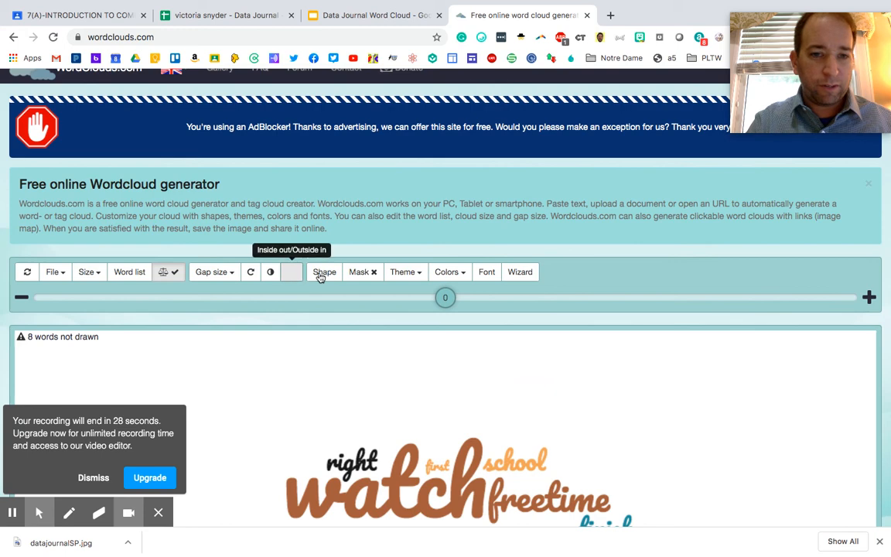
left_click(321, 272)
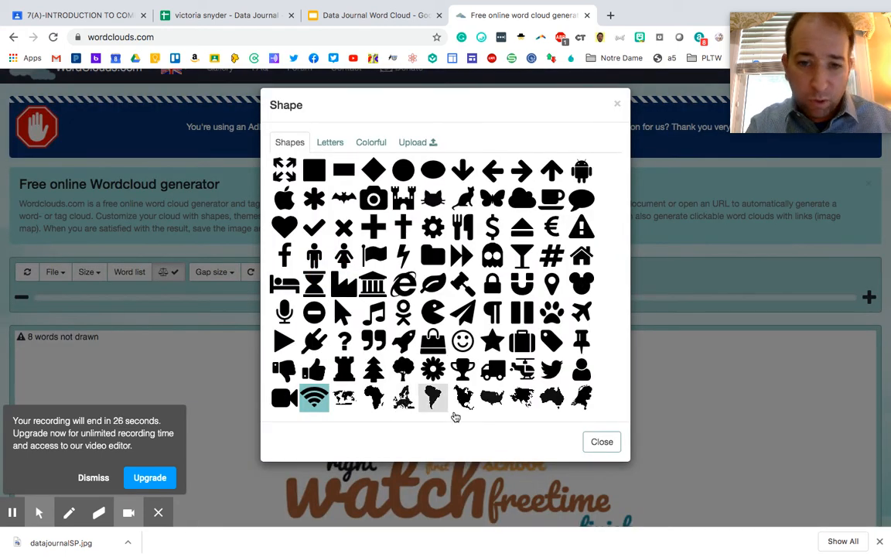
left_click(580, 200)
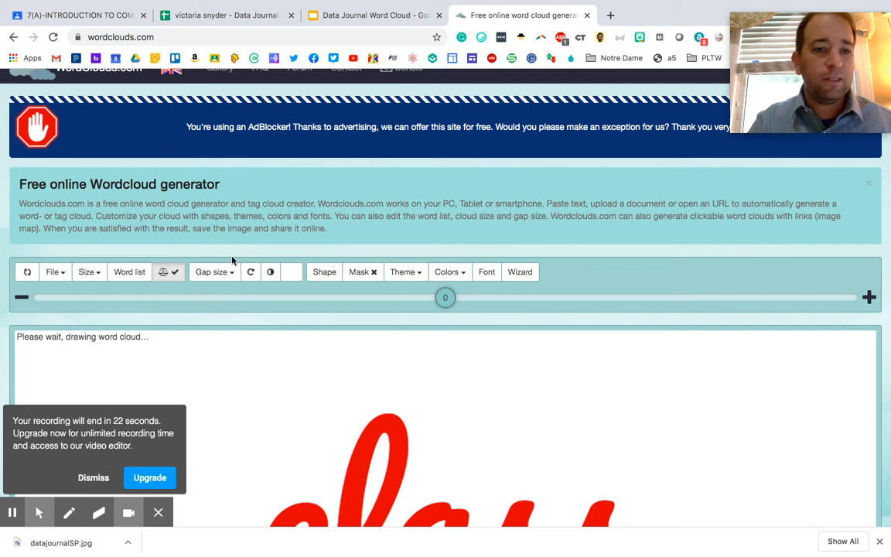
scroll(243, 383, "down", 5)
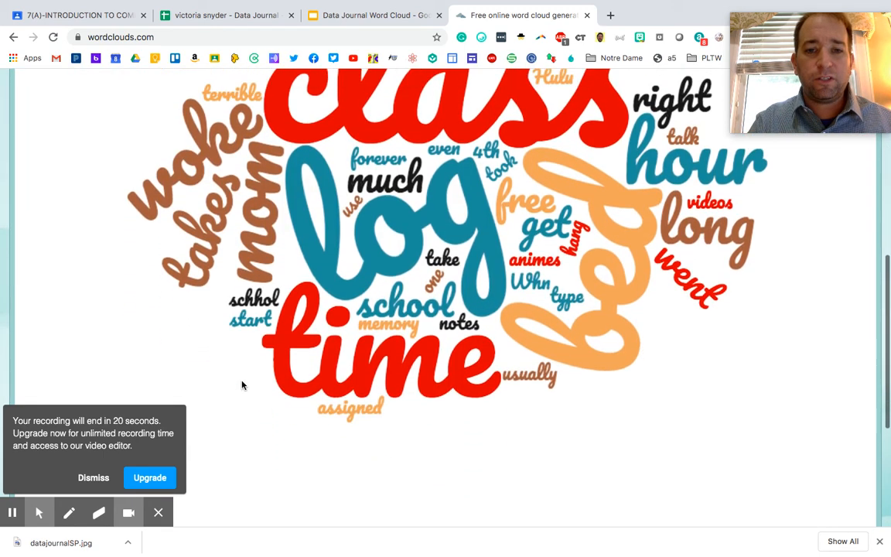
scroll(242, 384, "up", 4)
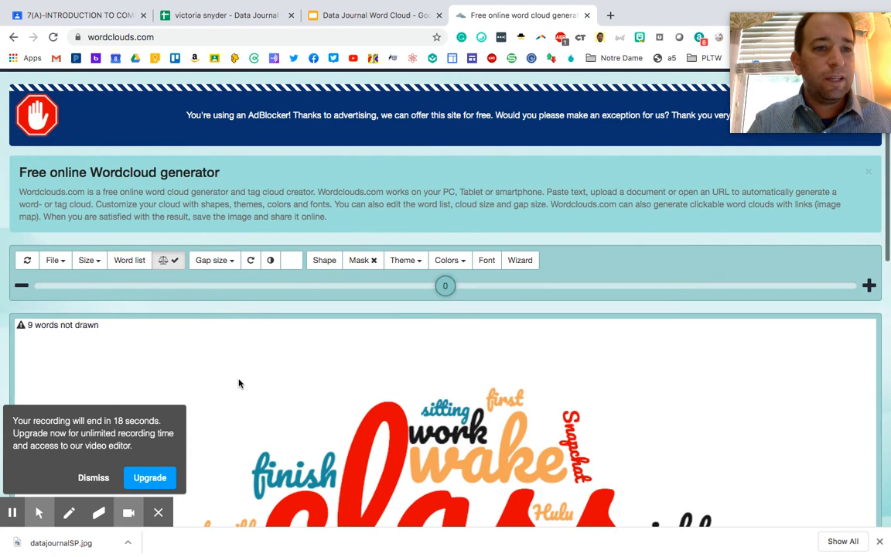
- Switch back to the Data Journal Word Cloud slides, at the "What kind of data did you generate?" slide
left_click(360, 17)
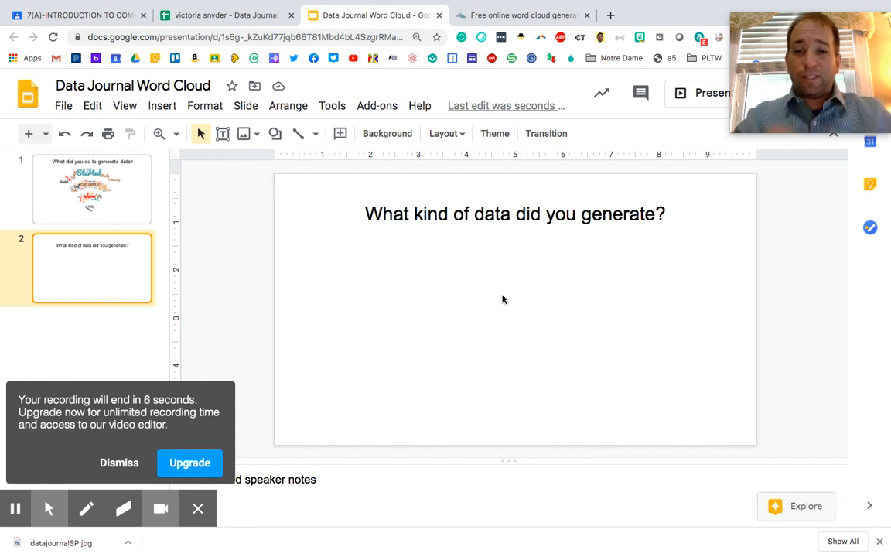
left_click(116, 464)
left_click_drag(836, 51, 764, 151)
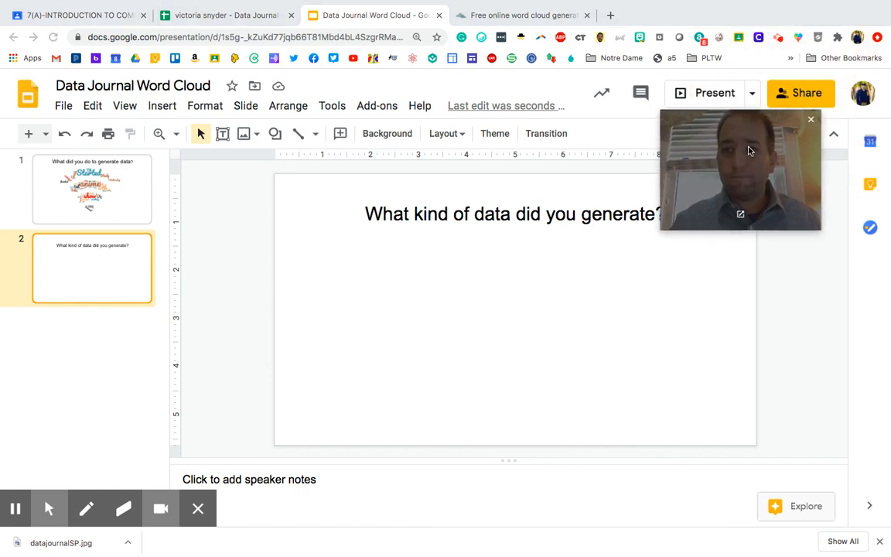